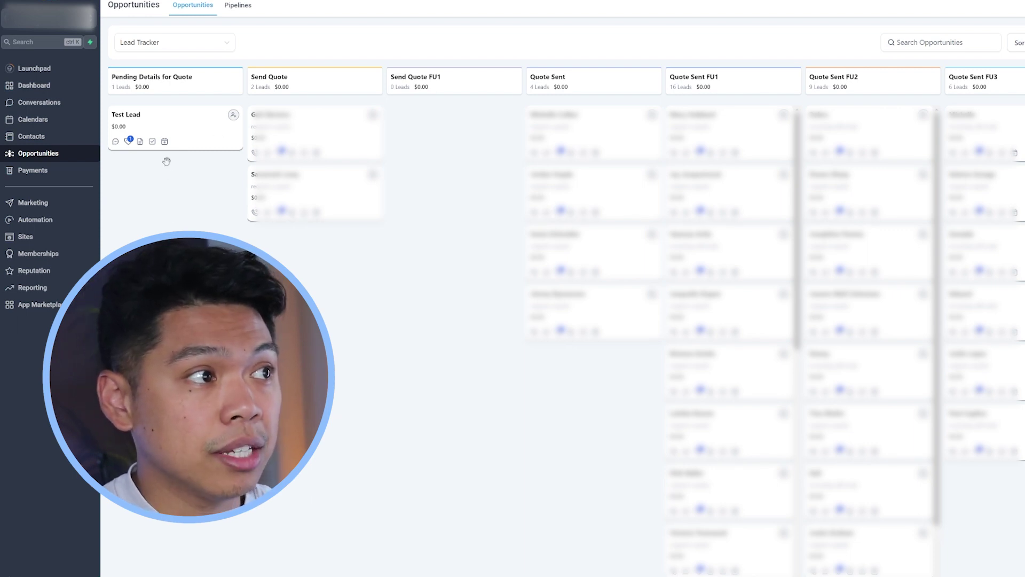
# - Open Test Lead's opportunity and scroll through its contact and Lead Tracker details
pyautogui.click(158, 118)
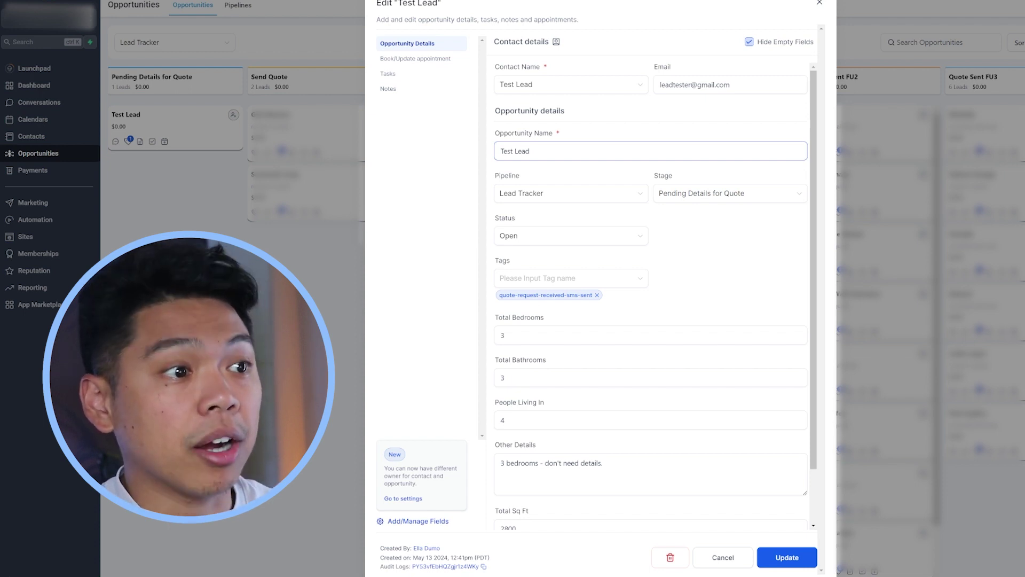
pyautogui.scroll(-1, 617, 168)
pyautogui.scroll(1, 618, 168)
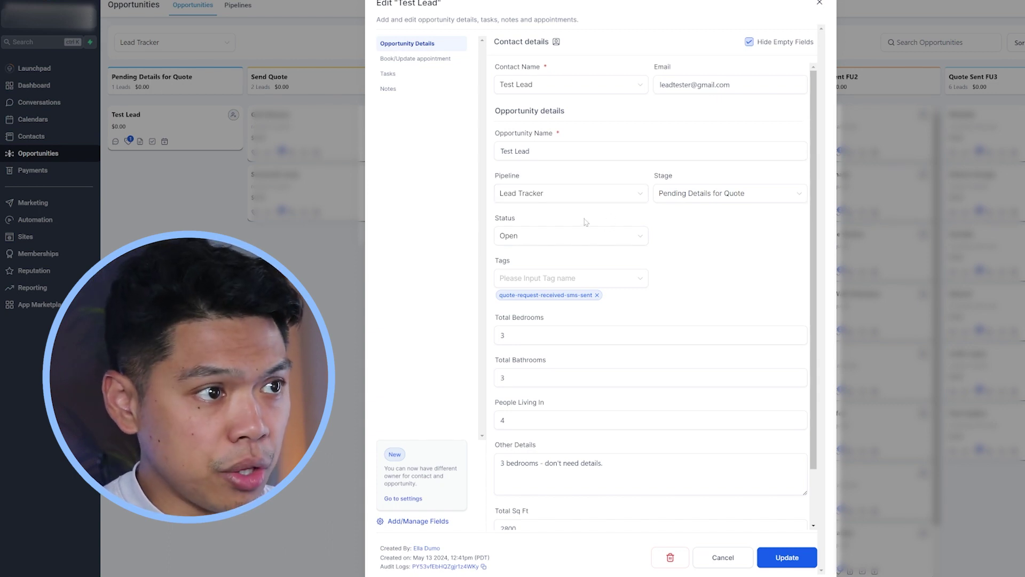
pyautogui.scroll(-1, 586, 222)
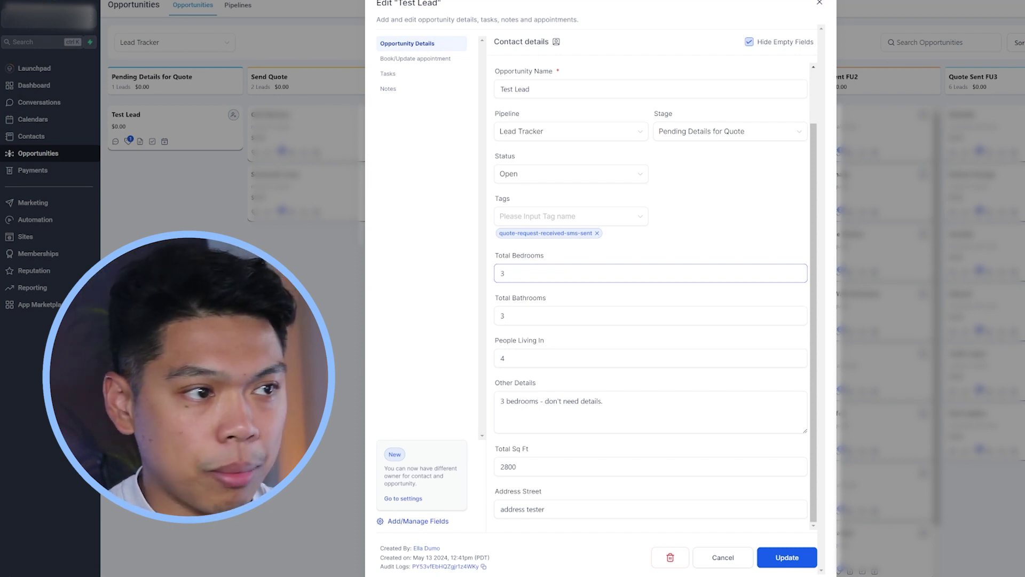
# - Review the room counts, People Living In, Other Details, 2800 sq ft and address, then close unchanged
pyautogui.click(525, 299)
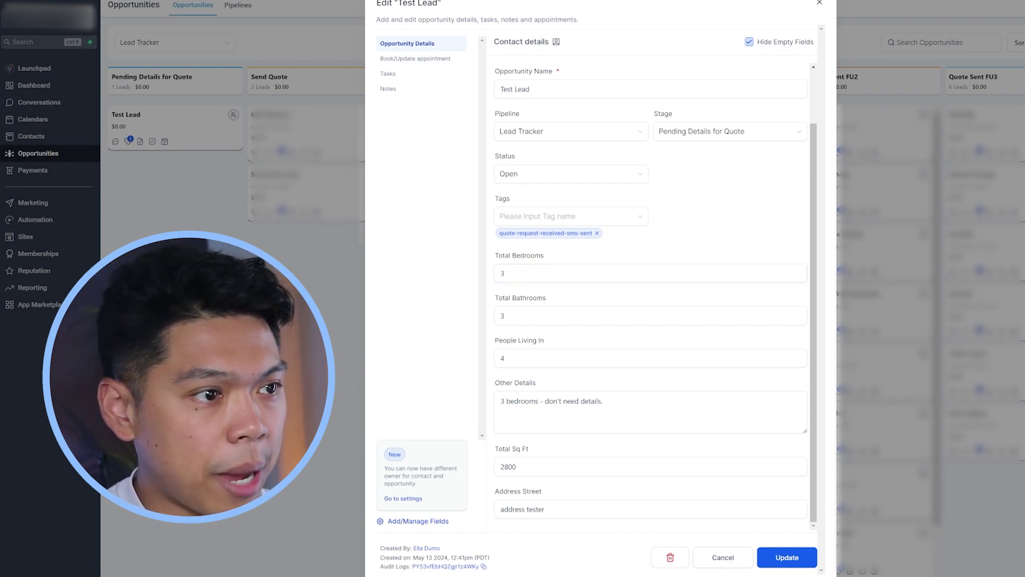
pyautogui.click(546, 359)
pyautogui.click(587, 414)
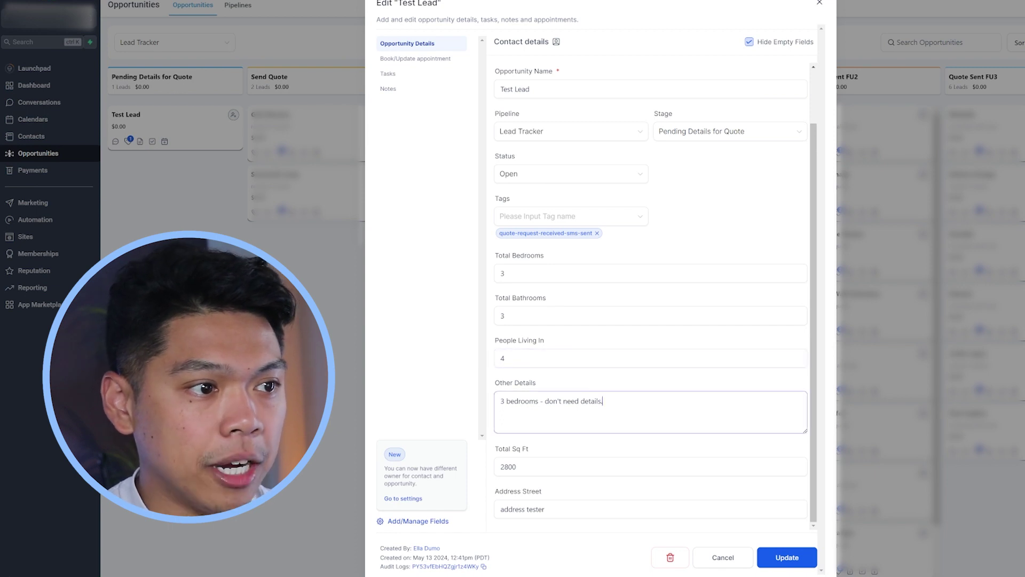
pyautogui.hotkey('shift', 'Home')
pyautogui.press('Right')
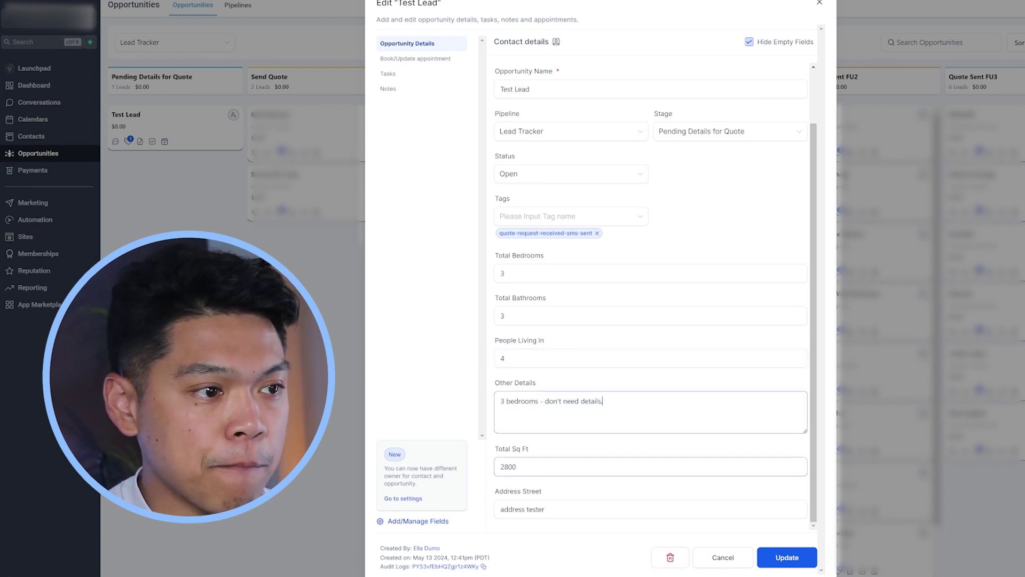
pyautogui.moveTo(517, 466); pyautogui.dragTo(488, 469)
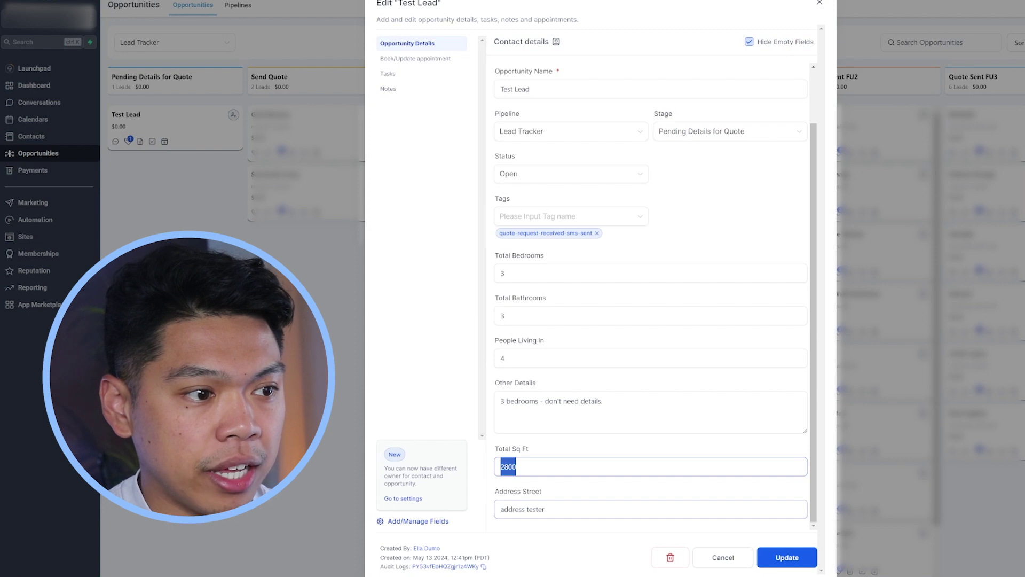
pyautogui.moveTo(555, 508); pyautogui.dragTo(518, 509)
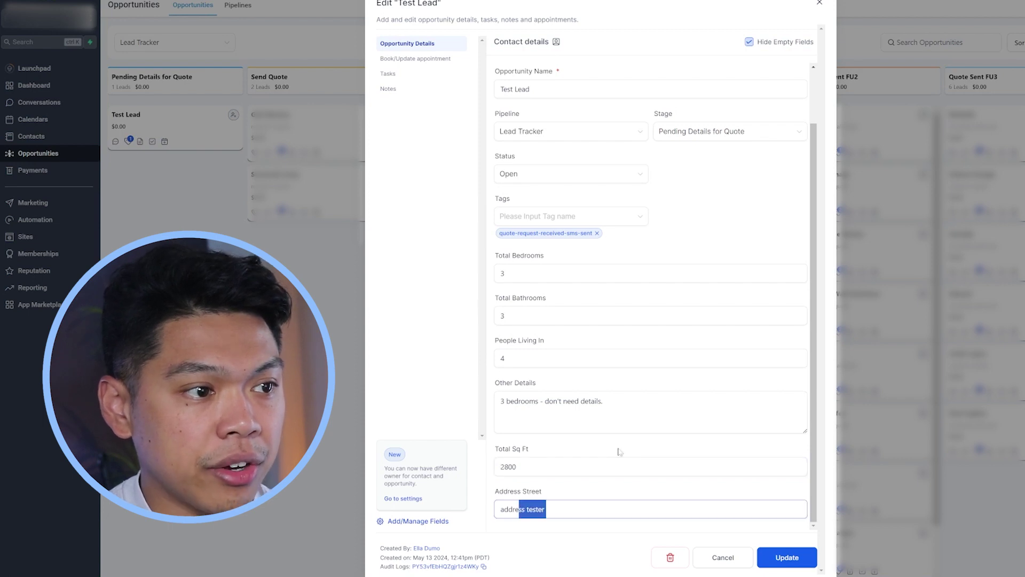
pyautogui.click(622, 478)
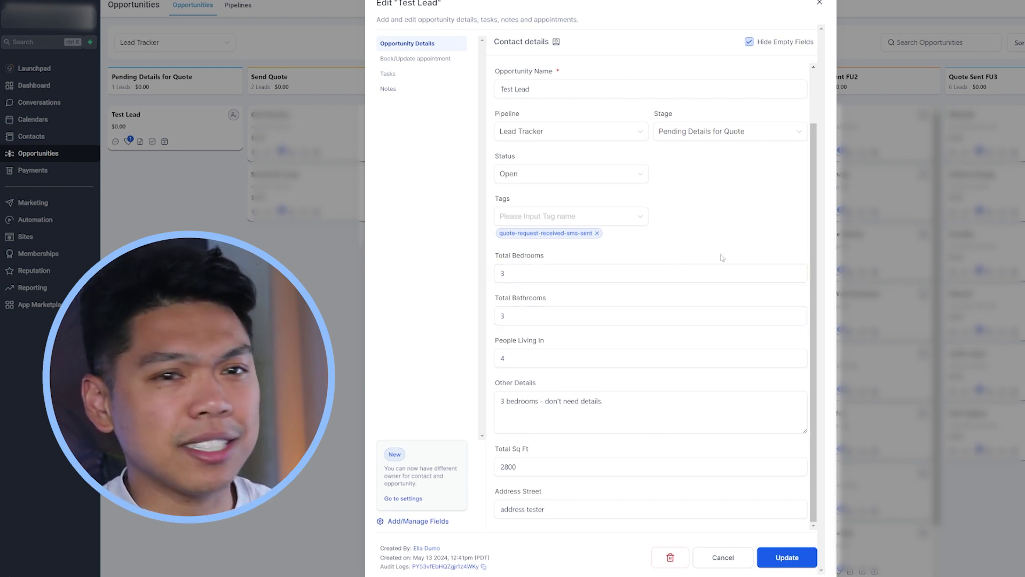
pyautogui.scroll(2, 715, 246)
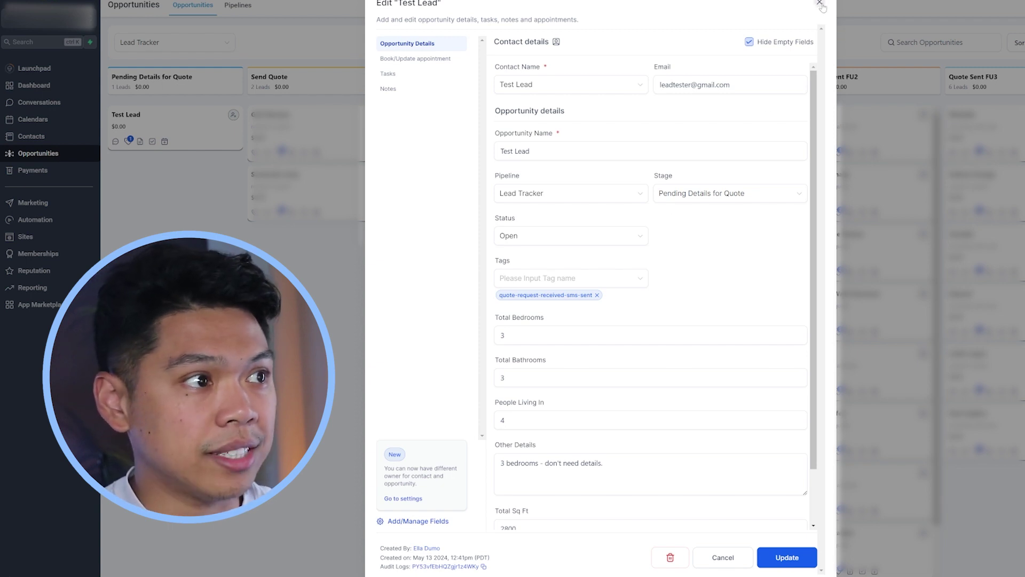
pyautogui.click(820, 4)
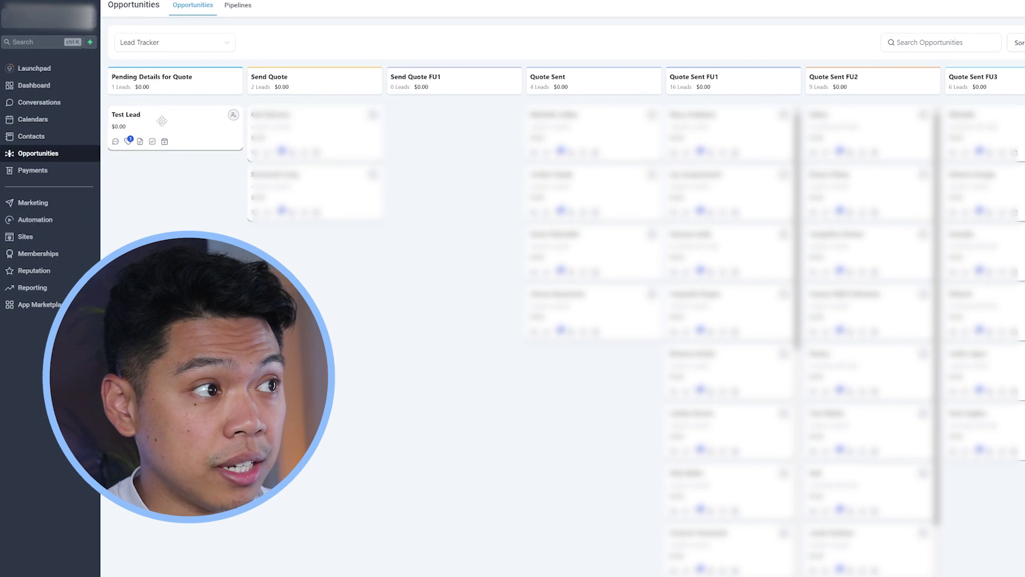
# - Show Test Lead moving toward Send Quote, then scroll the board right and back left
pyautogui.moveTo(158, 119); pyautogui.dragTo(311, 99)
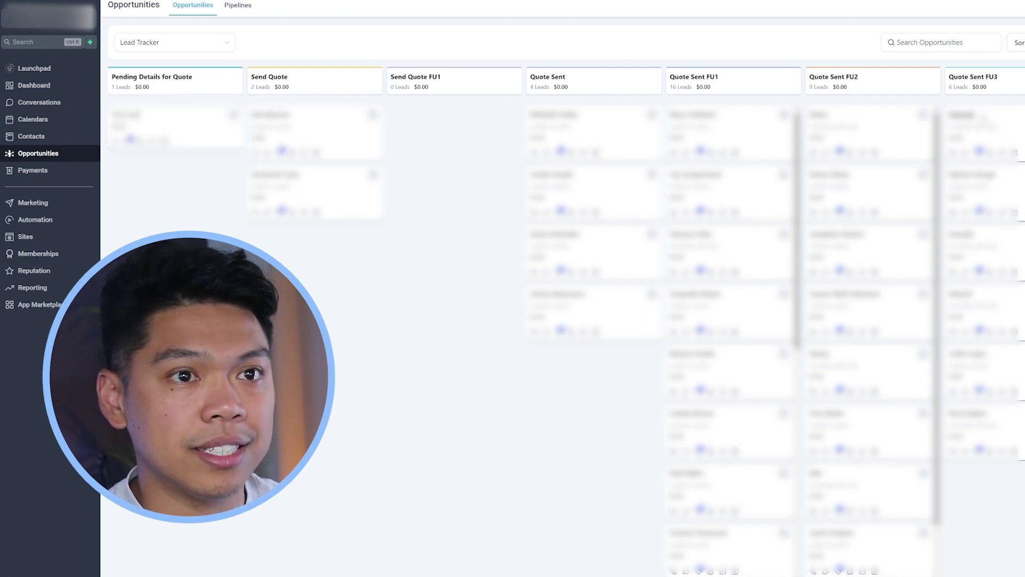
pyautogui.hscroll(1, 563, 320)
pyautogui.hscroll(5, 562, 320)
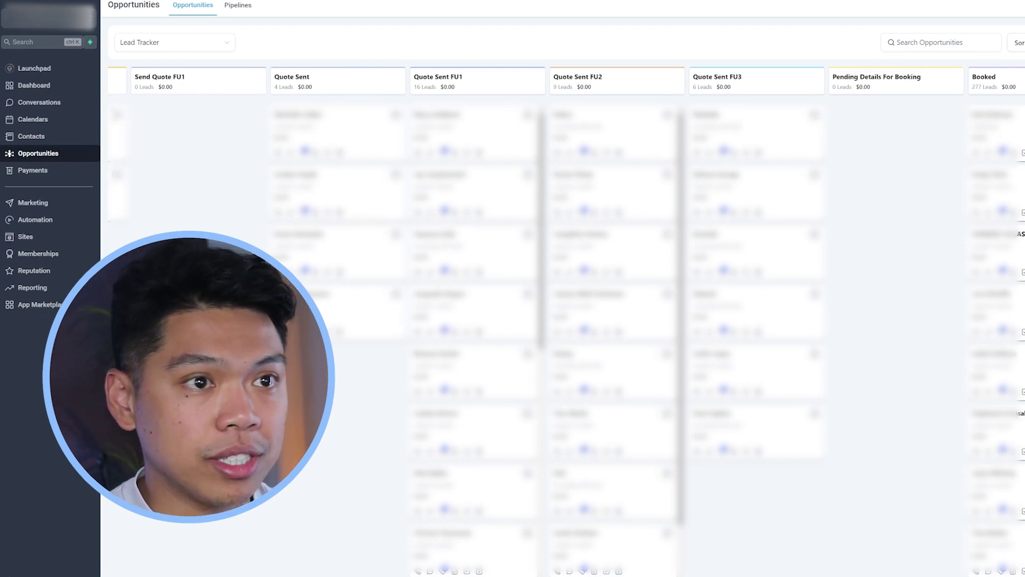
pyautogui.hscroll(-4, 403, 313)
pyautogui.hscroll(-2, 402, 313)
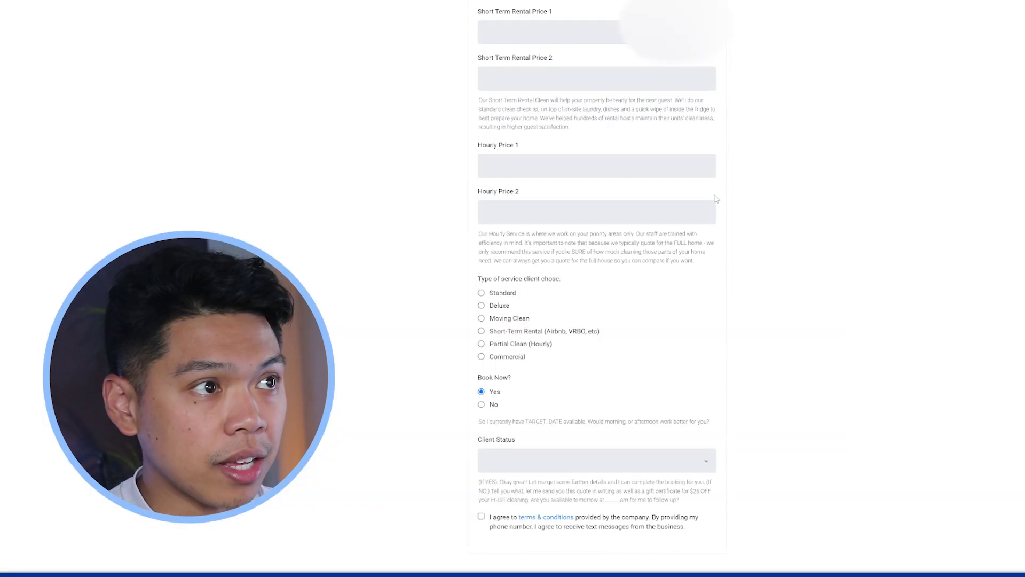
# - Highlight the caller questions for phone number, email address and first and last name
pyautogui.scroll(4, 996, 401)
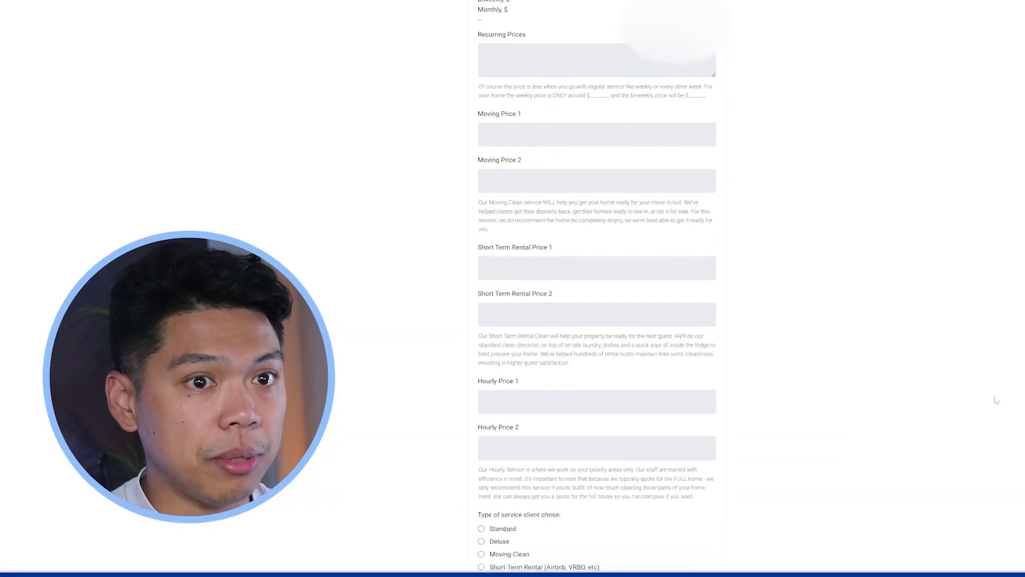
pyautogui.scroll(15, 867, 166)
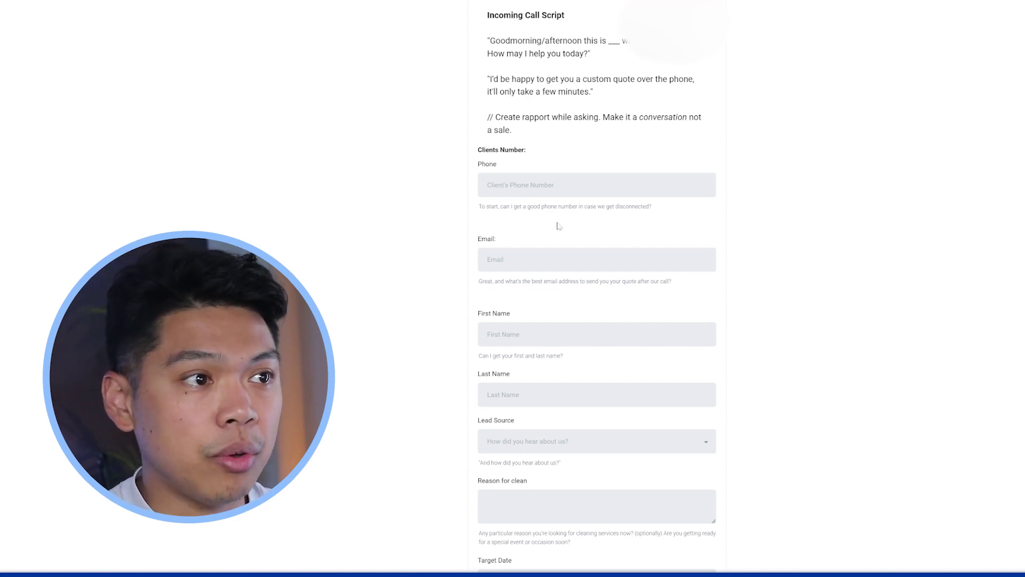
pyautogui.moveTo(661, 208); pyautogui.dragTo(463, 212)
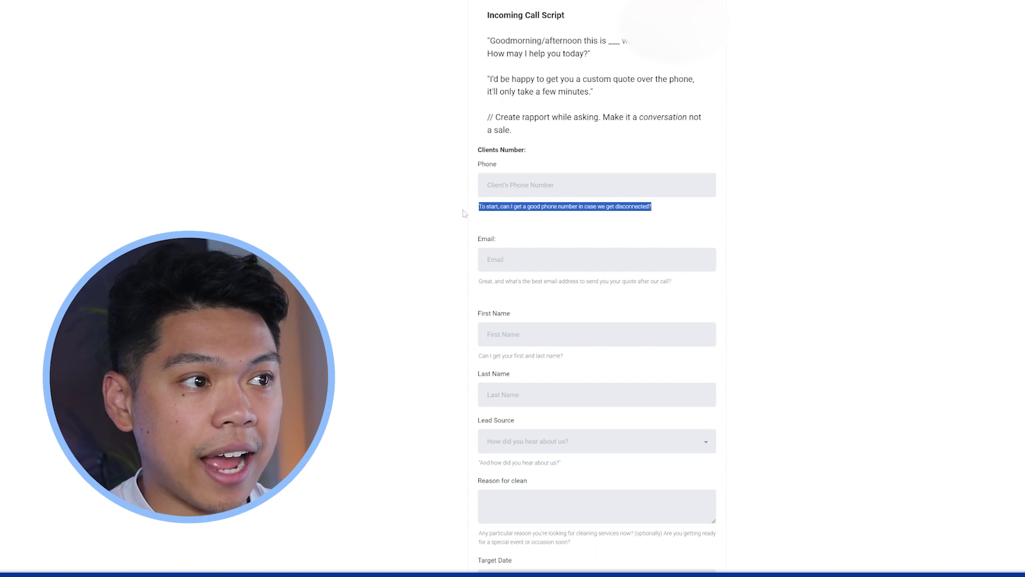
pyautogui.click(690, 282)
pyautogui.moveTo(690, 282); pyautogui.dragTo(463, 284)
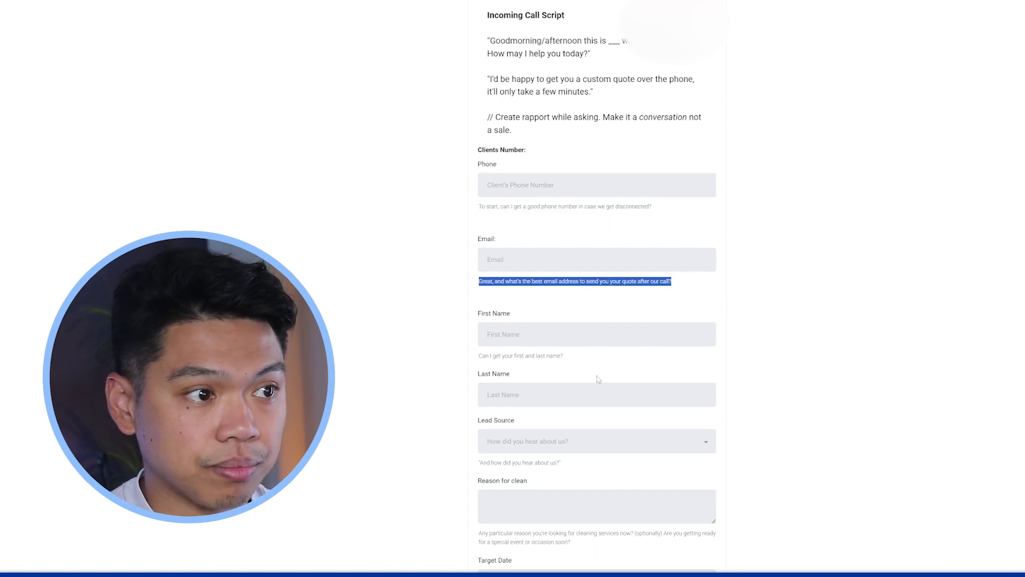
pyautogui.moveTo(564, 356); pyautogui.dragTo(451, 354)
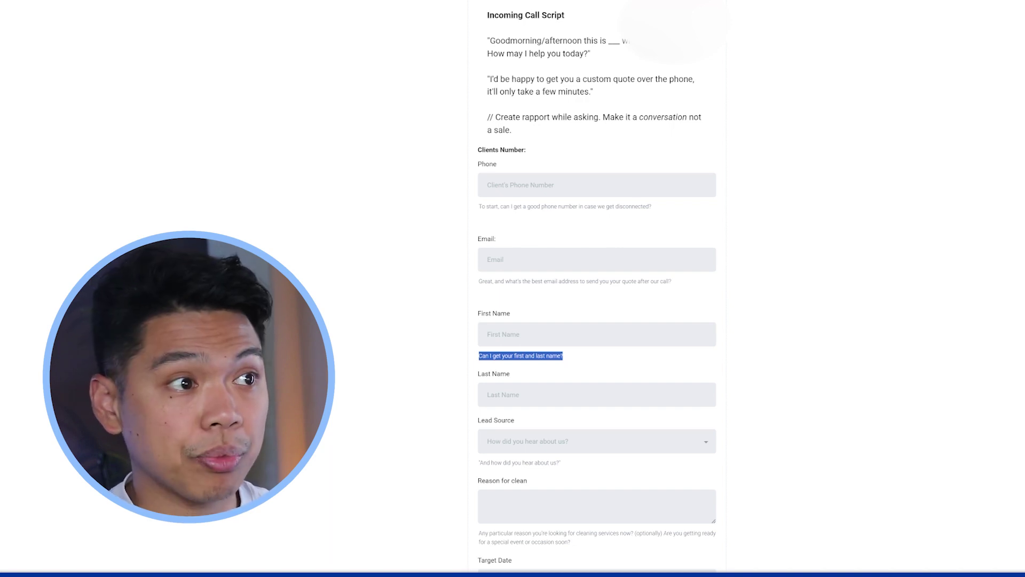
pyautogui.click(855, 229)
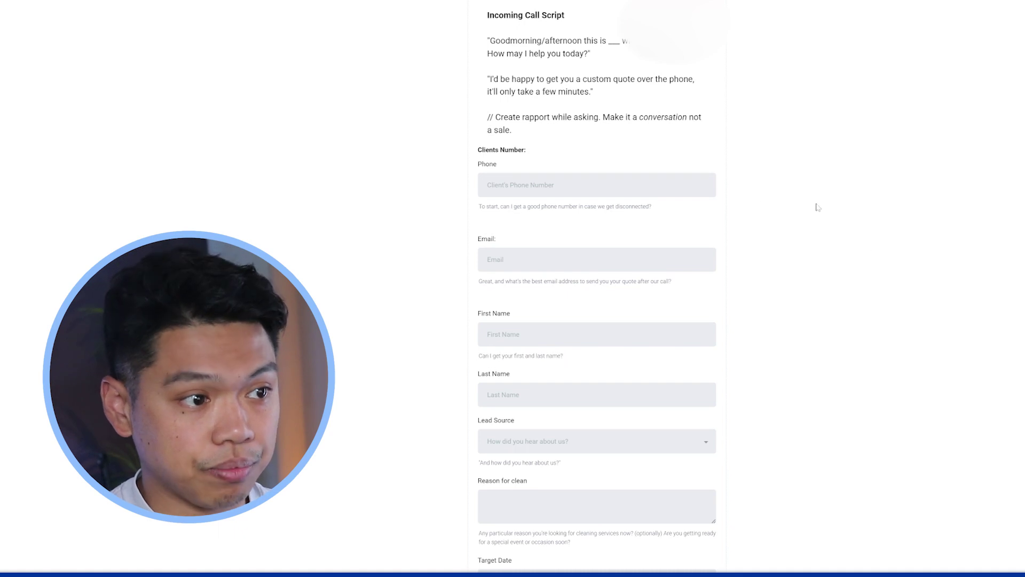
# - Scroll down and reveal the Client Status options: Quote Sent, Quote Sent FU1 and Booked
pyautogui.scroll(-15, 817, 208)
pyautogui.scroll(-20, 824, 198)
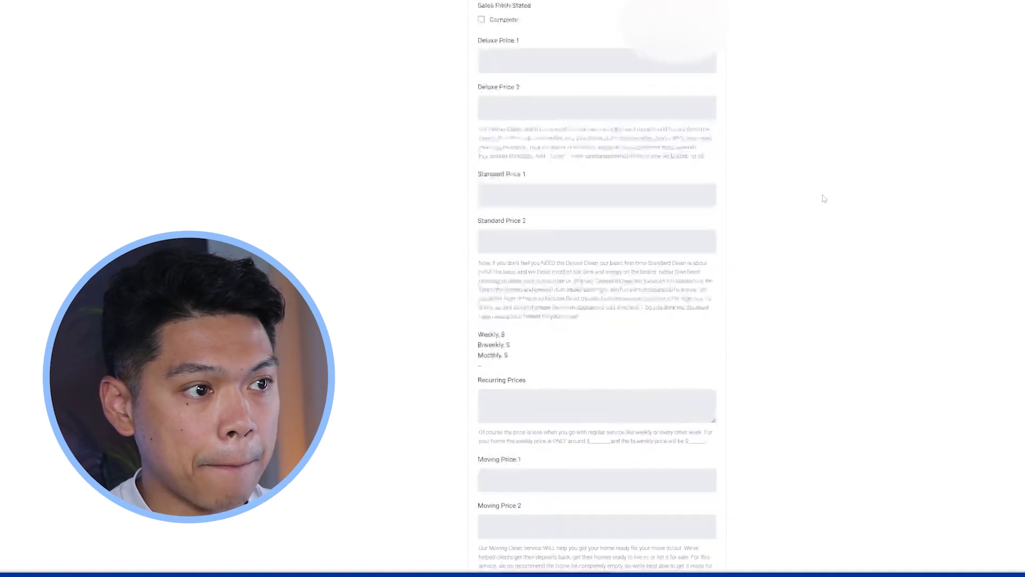
pyautogui.scroll(-4, 822, 206)
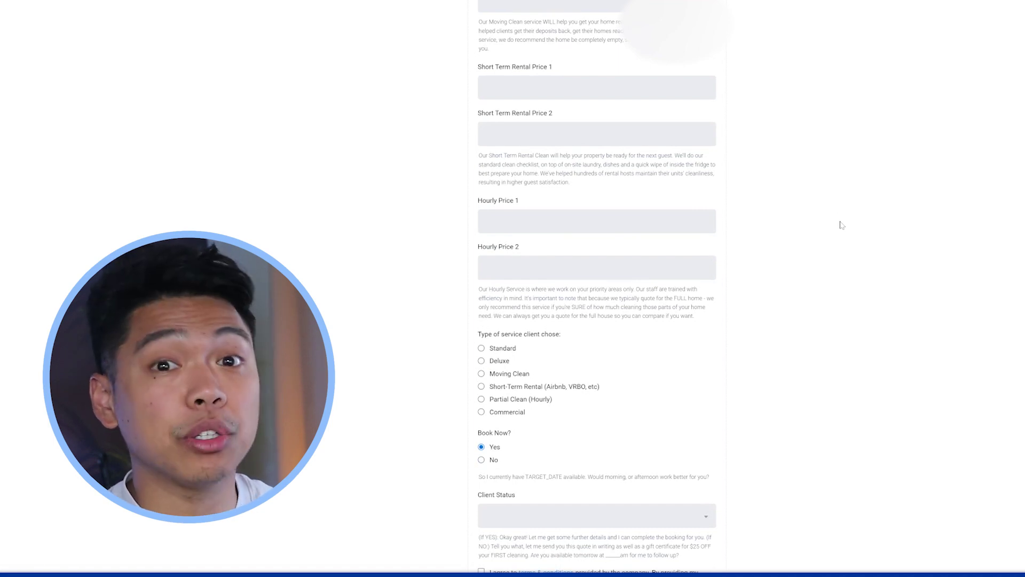
pyautogui.scroll(-1, 828, 207)
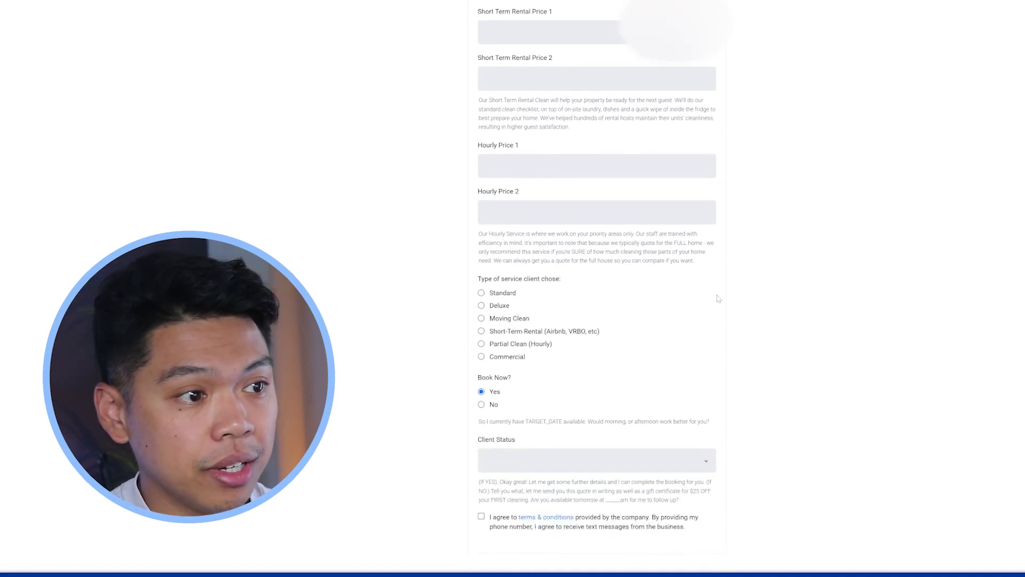
pyautogui.click(550, 460)
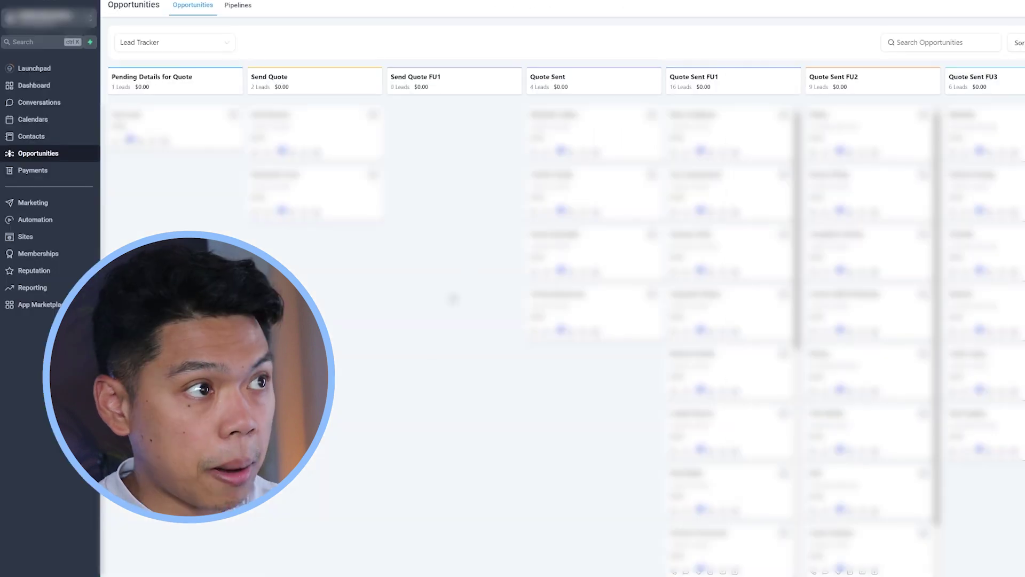
# - Scroll the Lead Tracker board right to Booked and bring up the pipeline list
pyautogui.hscroll(5, 429, 359)
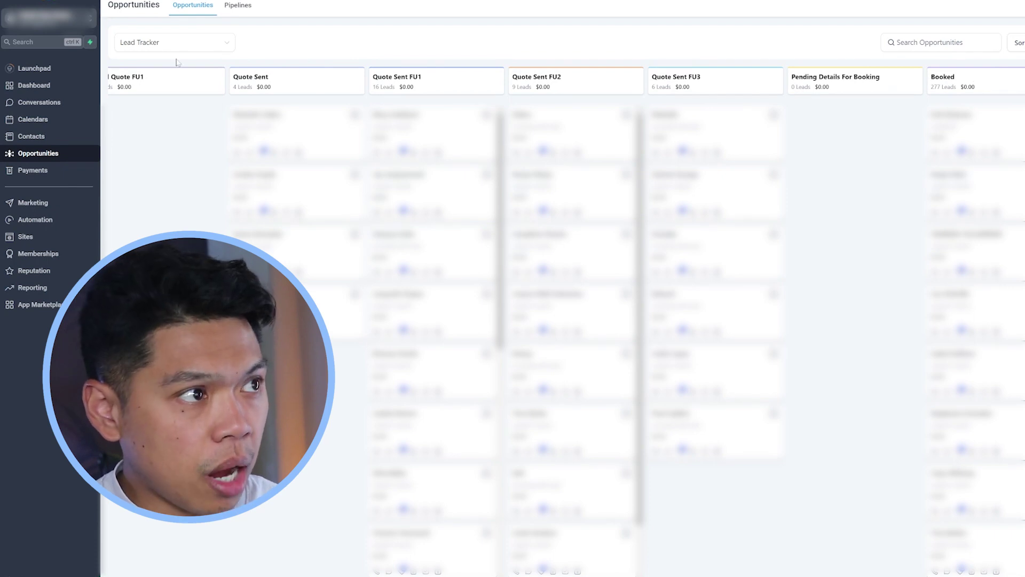
pyautogui.click(164, 48)
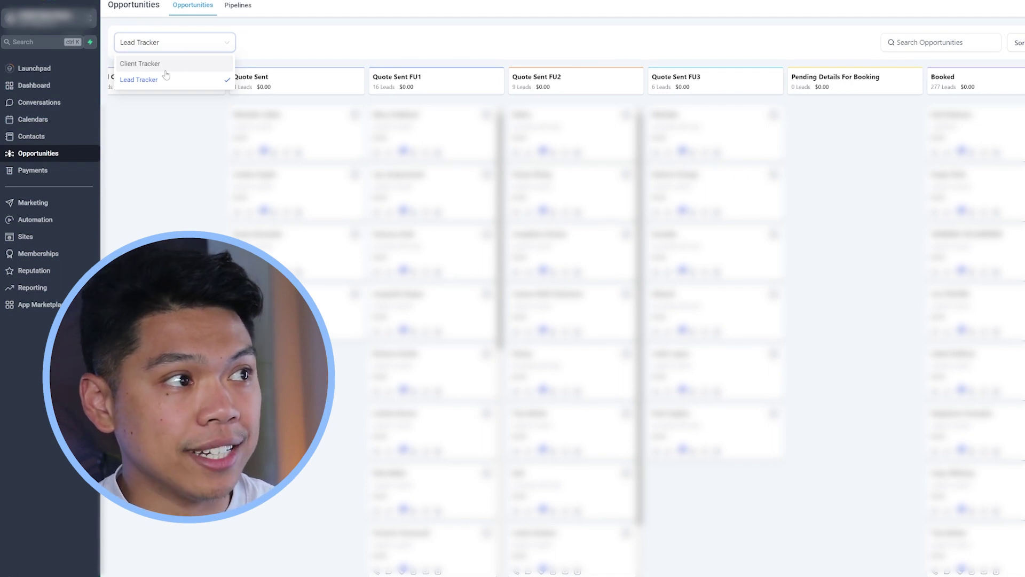
# - Switch to the Client Tracker pipeline and scroll back to its first Pending NDFU column
pyautogui.click(165, 70)
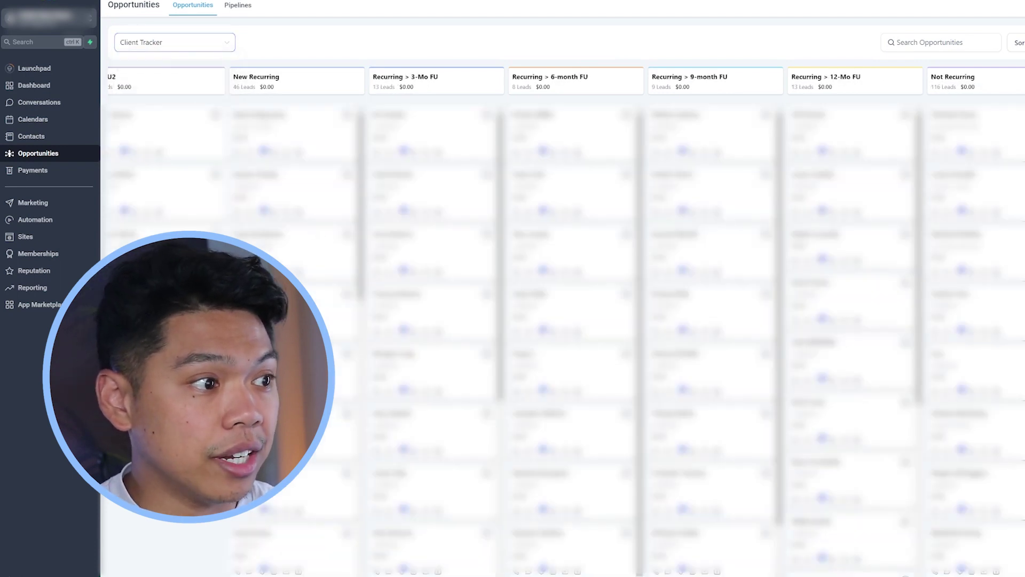
pyautogui.hscroll(-5, 563, 321)
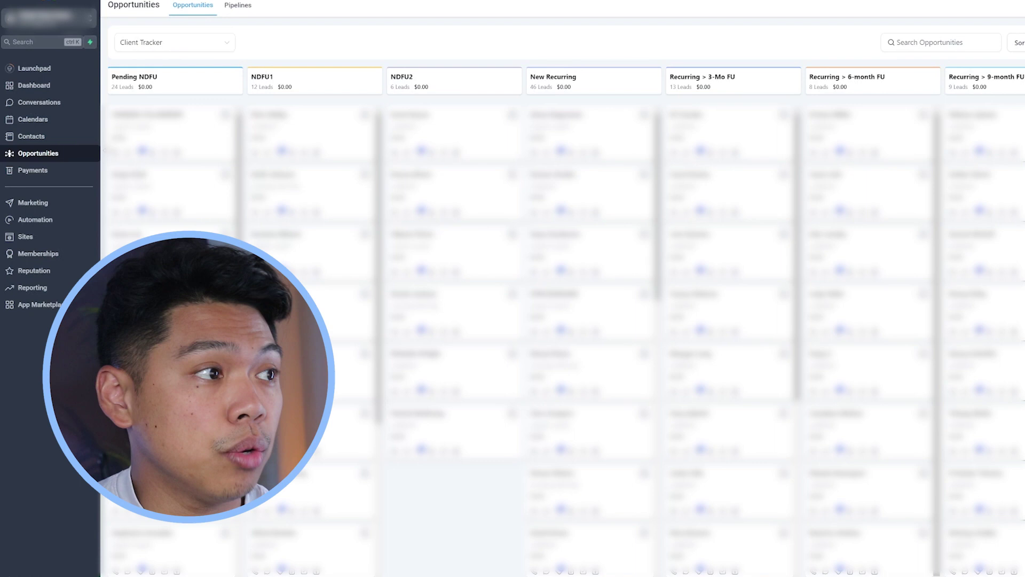
# - Open Automation from the sidebar to list the workflow folders and workflows
pyautogui.click(54, 225)
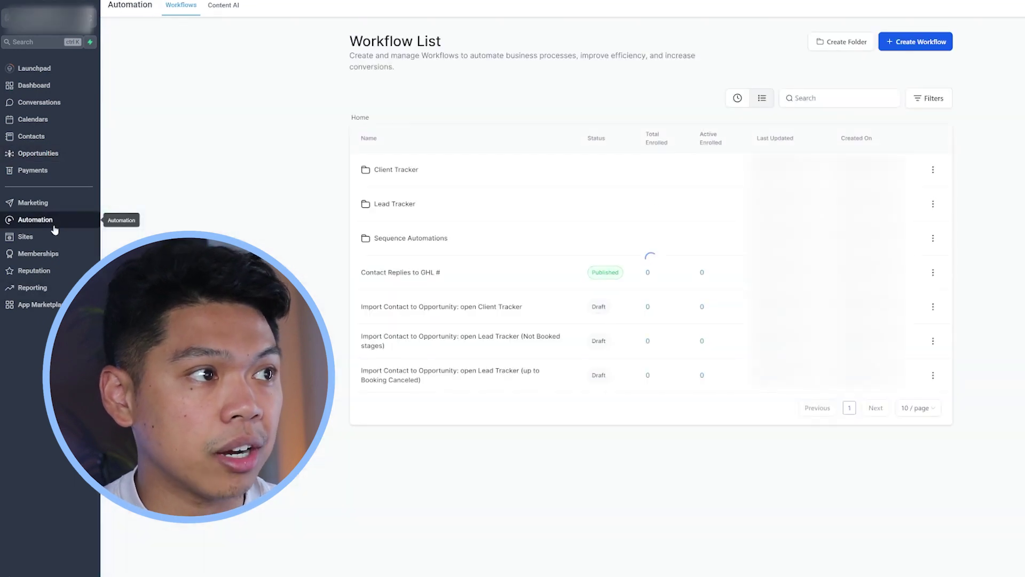